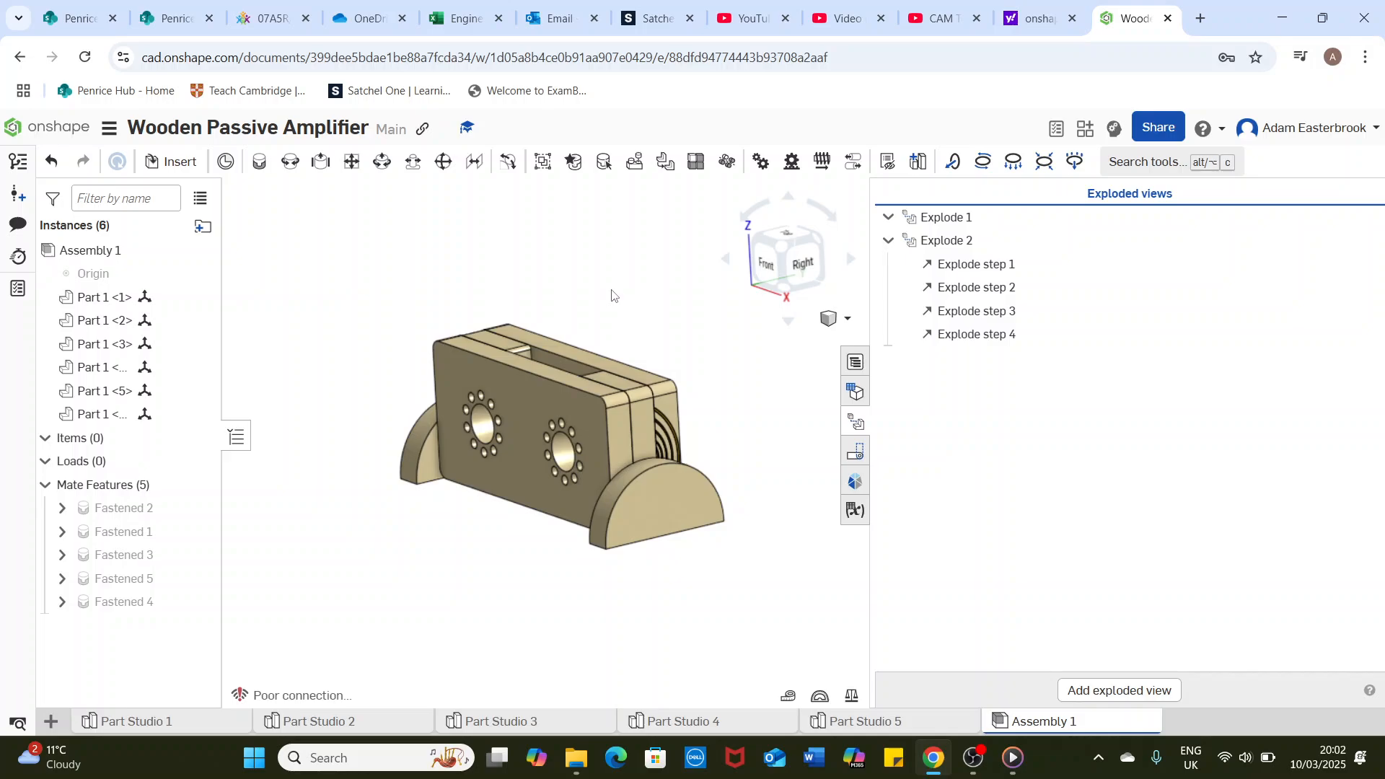
Add a new exploded view to the assembly and hide the instance list to enlarge the modelling area
{"action": "left_click", "coordinate": [854, 427]}
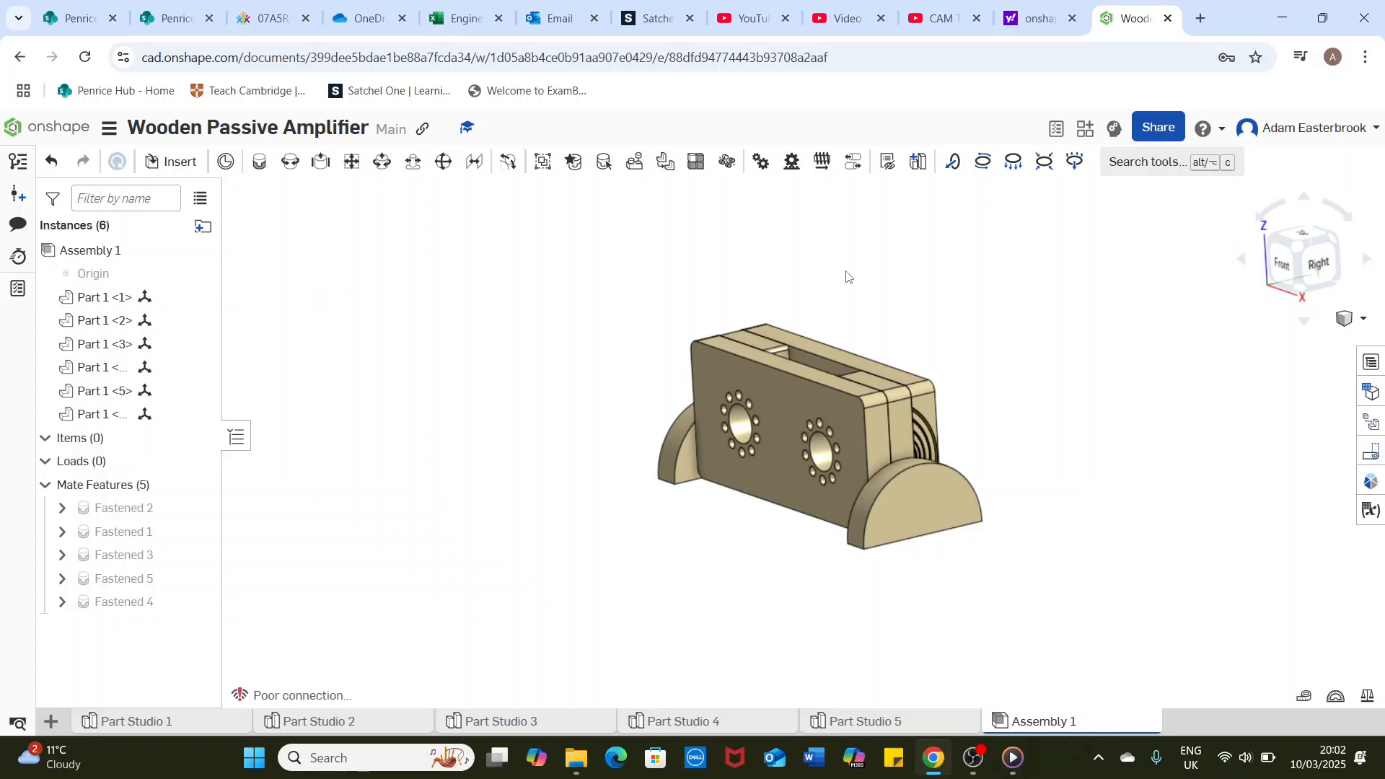
{"action": "left_click", "coordinate": [1369, 425]}
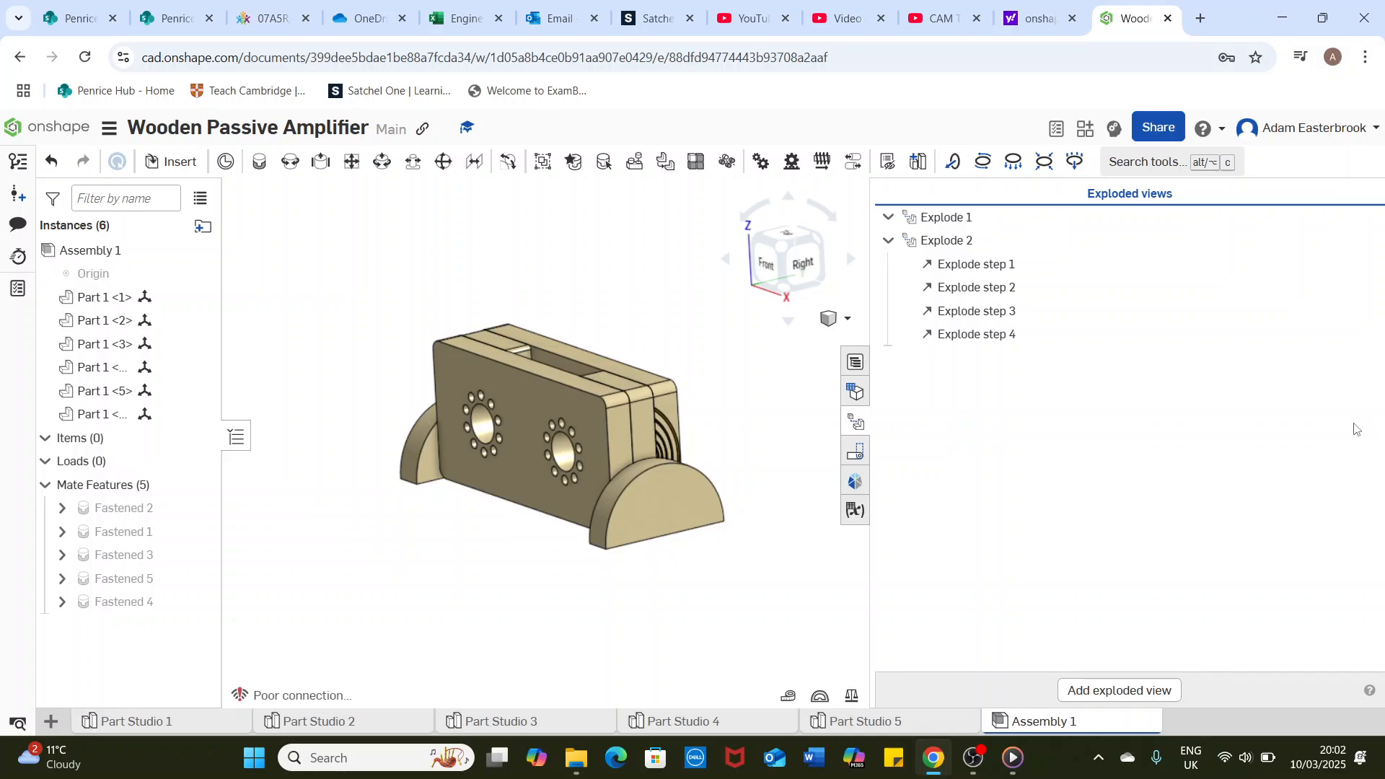
{"action": "left_click", "coordinate": [1101, 692]}
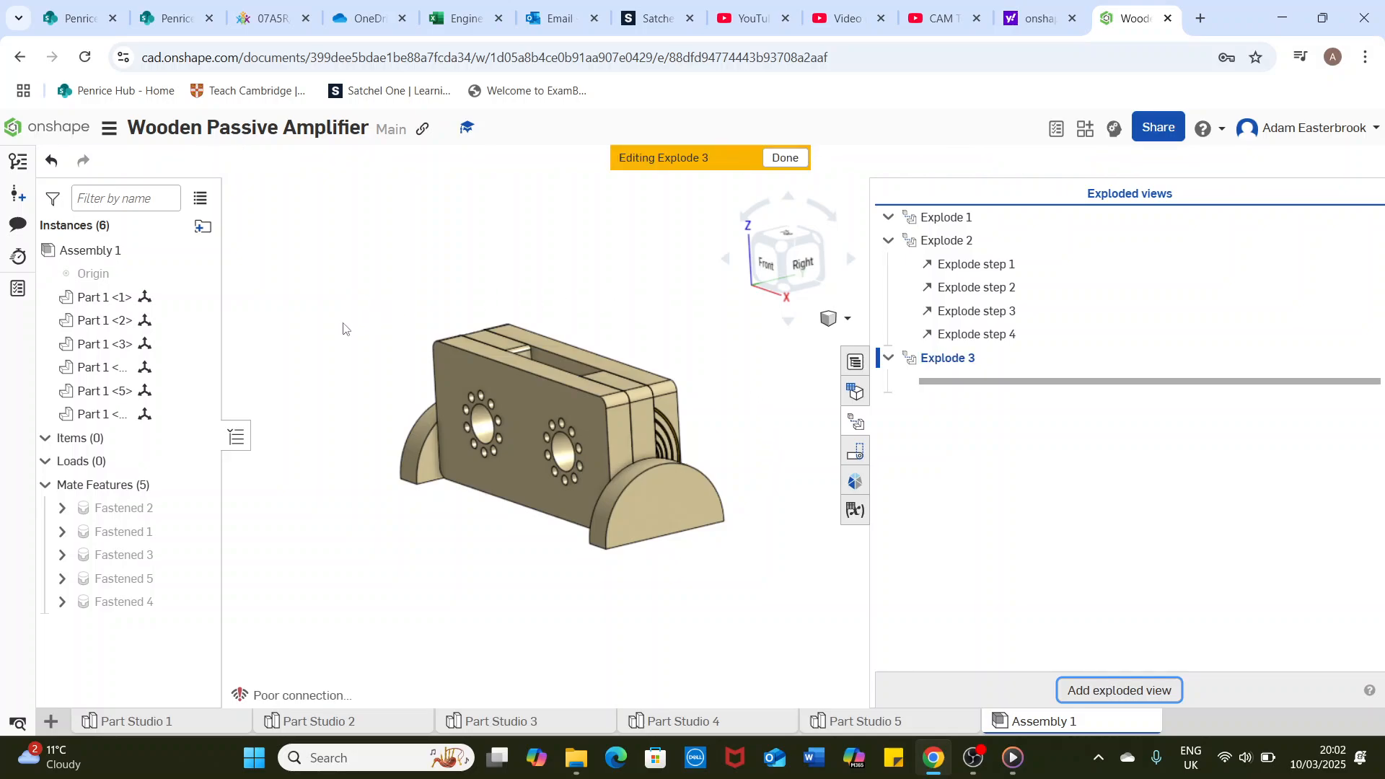
{"action": "left_click", "coordinate": [235, 441]}
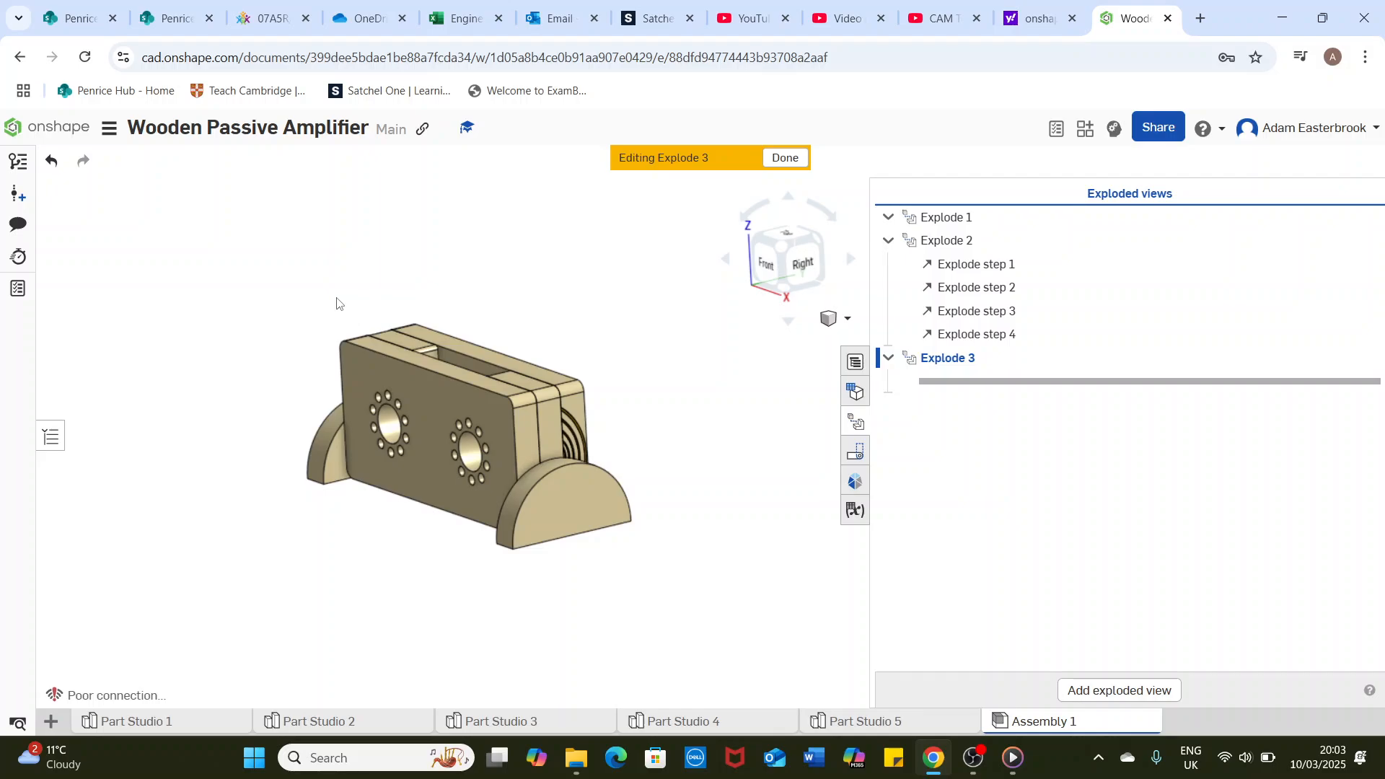
Explode the front panel with the two speaker holes about 81 mm forward, away from the frame, as a translation step with explode lines
{"action": "left_click", "coordinate": [425, 396]}
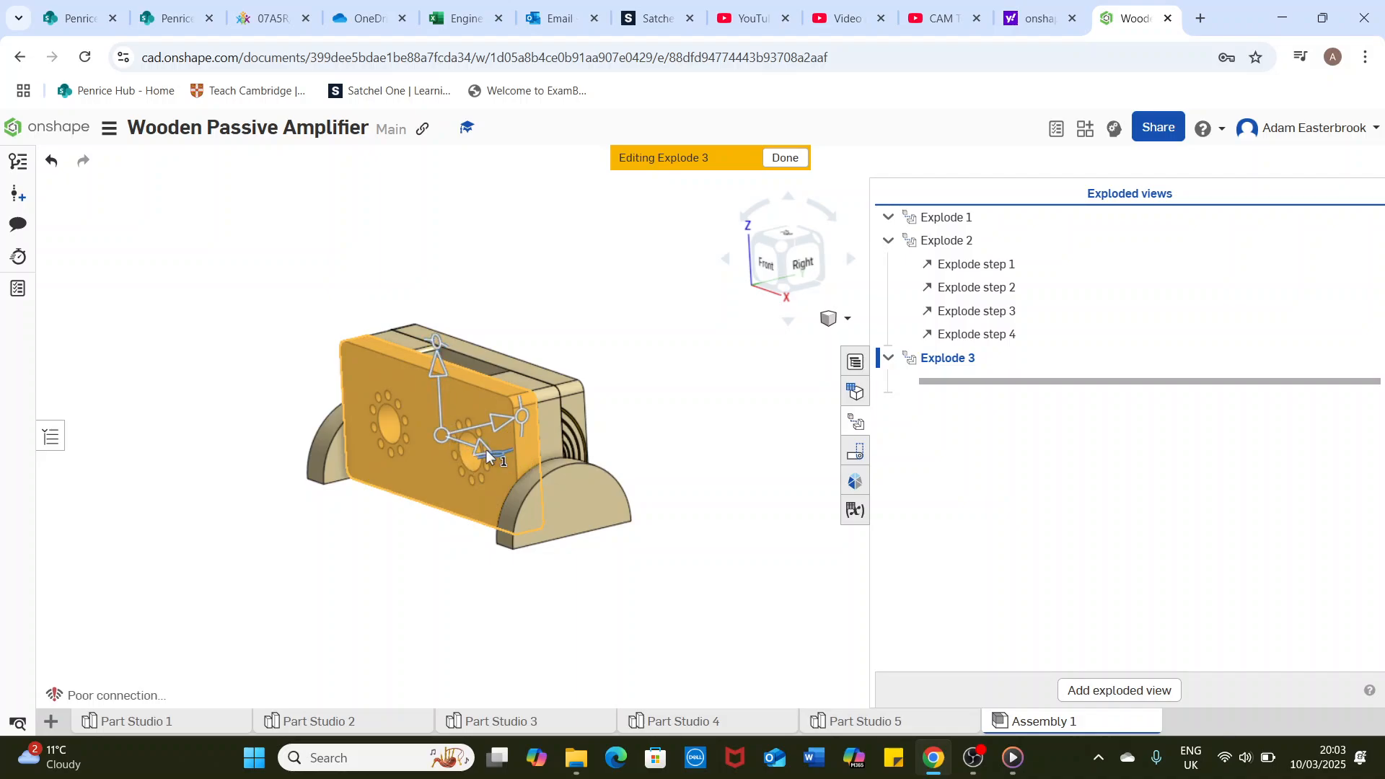
{"action": "left_click_drag", "start_coordinate": [457, 437], "coordinate": [493, 424]}
{"action": "left_click_drag", "start_coordinate": [497, 426], "coordinate": [365, 470]}
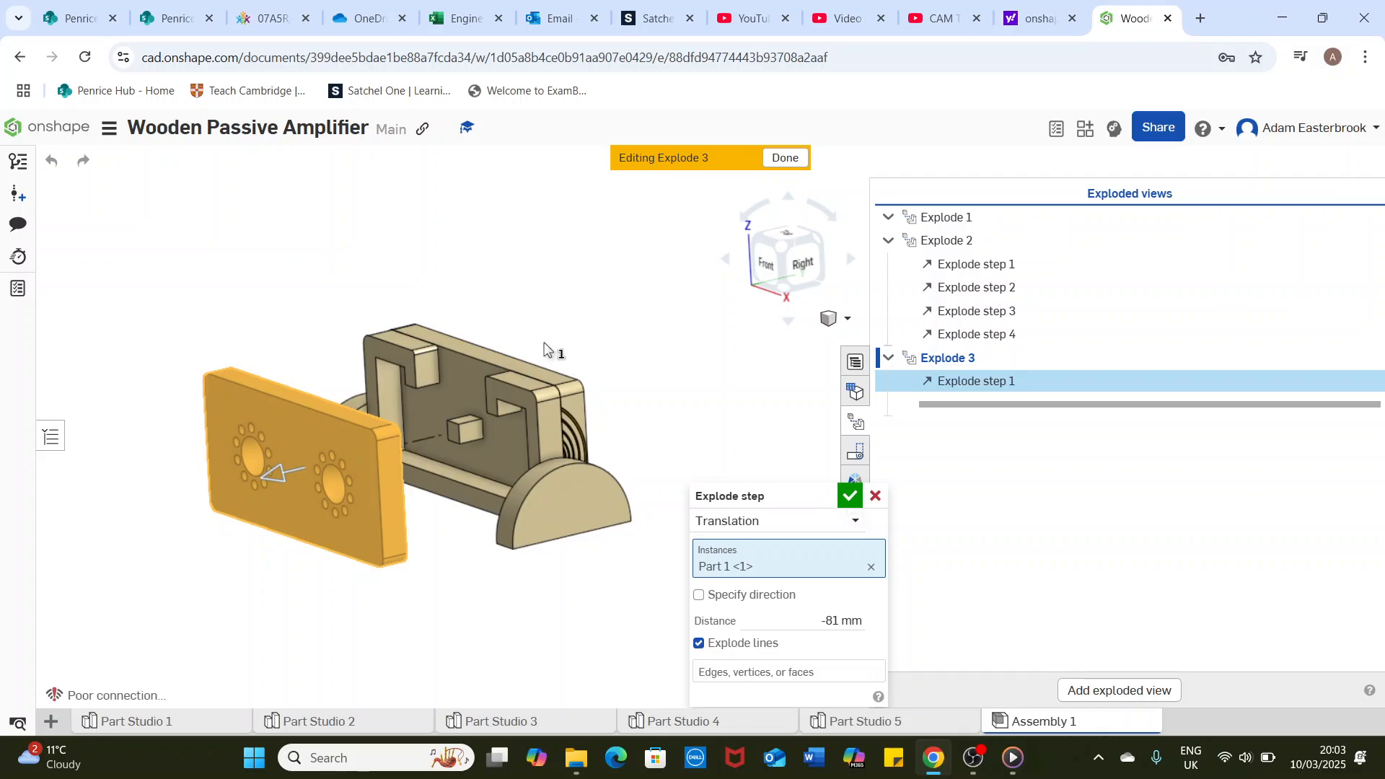
{"action": "right_click_drag", "start_coordinate": [597, 297], "coordinate": [599, 300]}
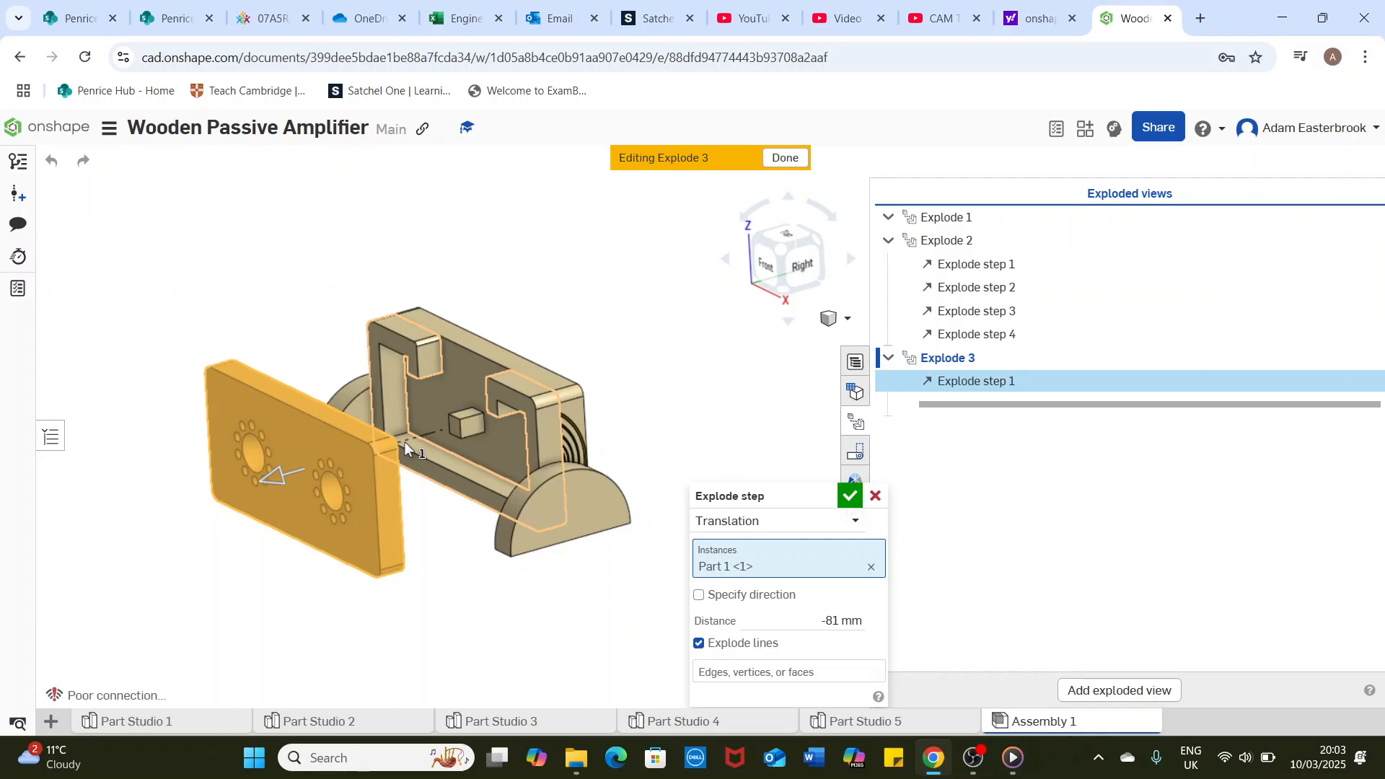
{"action": "left_click", "coordinate": [849, 495]}
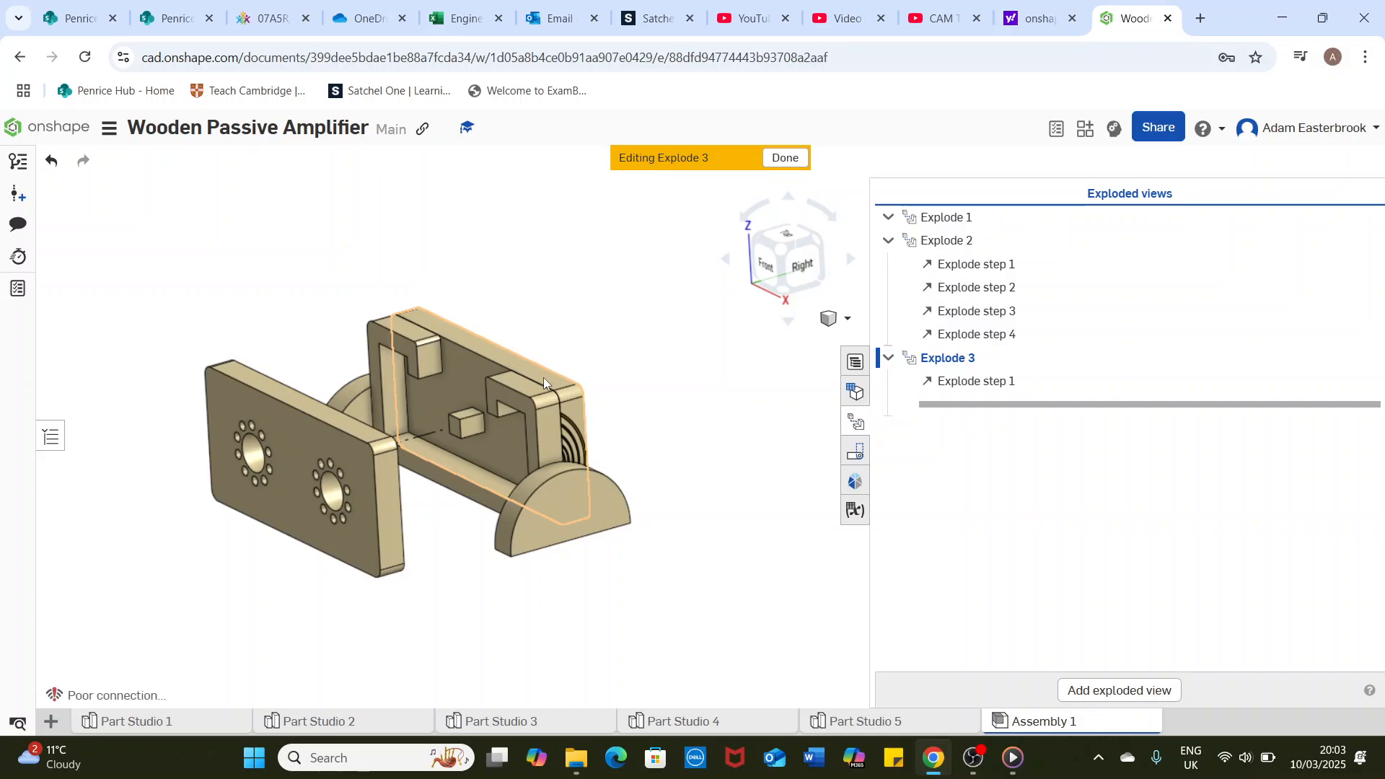
Explode the back panel about 55 mm rearward from the frame as a translation step with explode lines
{"action": "left_click", "coordinate": [486, 349]}
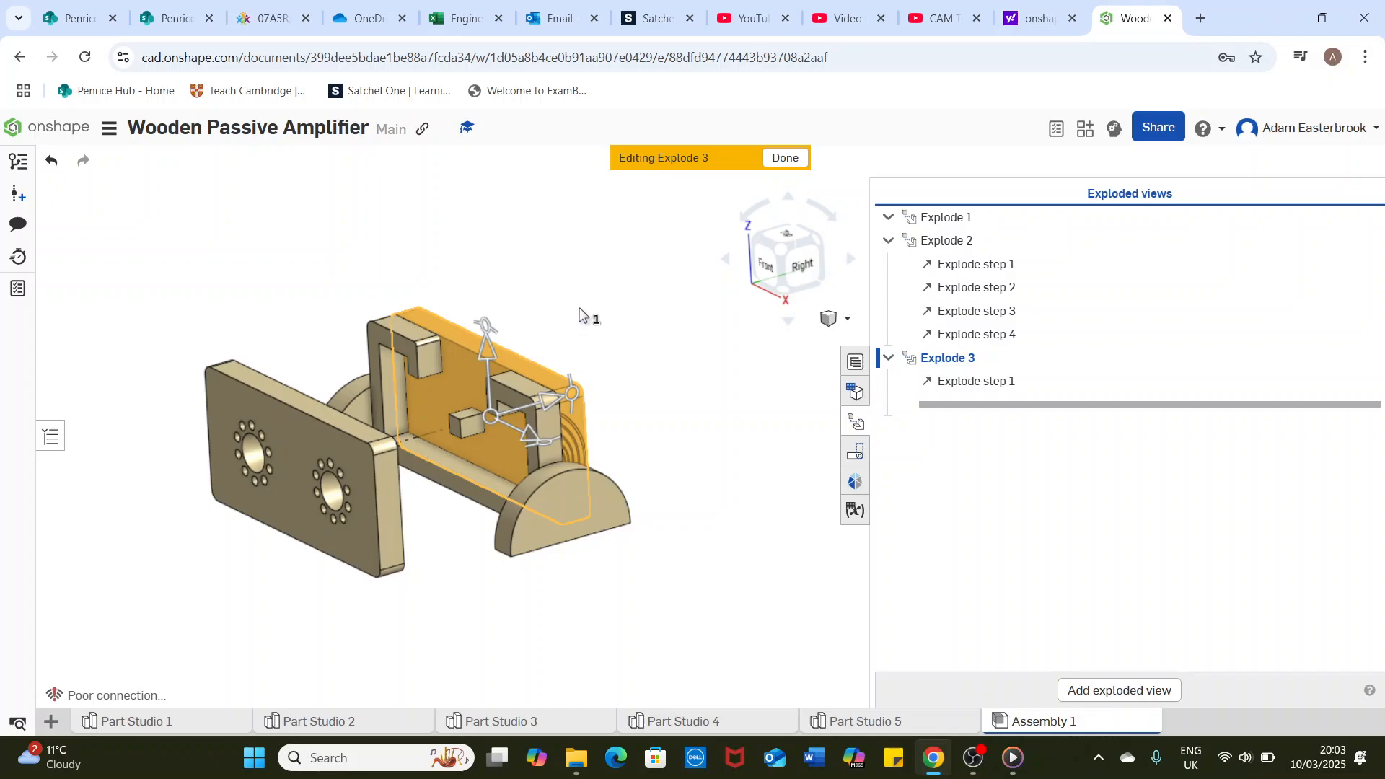
{"action": "middle_click_drag", "start_coordinate": [587, 315], "coordinate": [544, 336]}
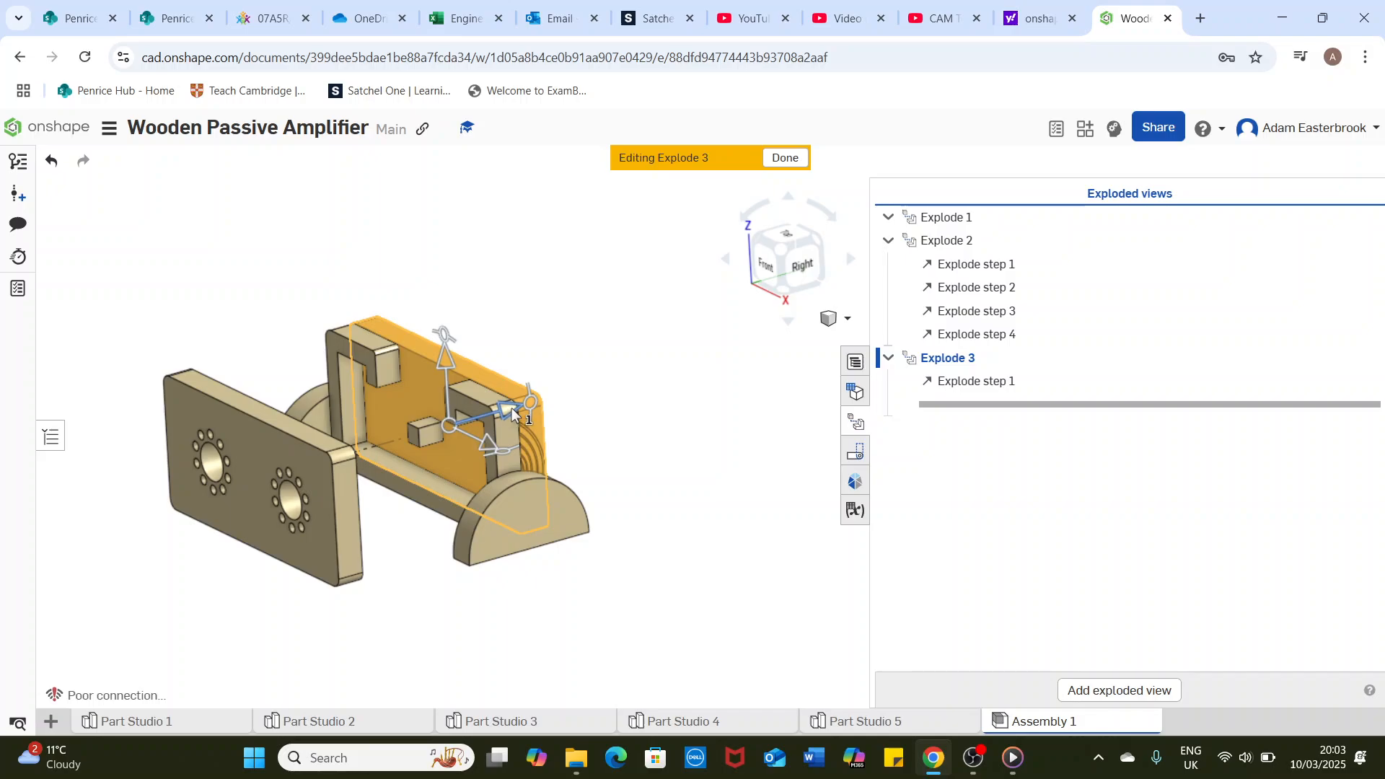
{"action": "left_click_drag", "start_coordinate": [512, 408], "coordinate": [604, 380]}
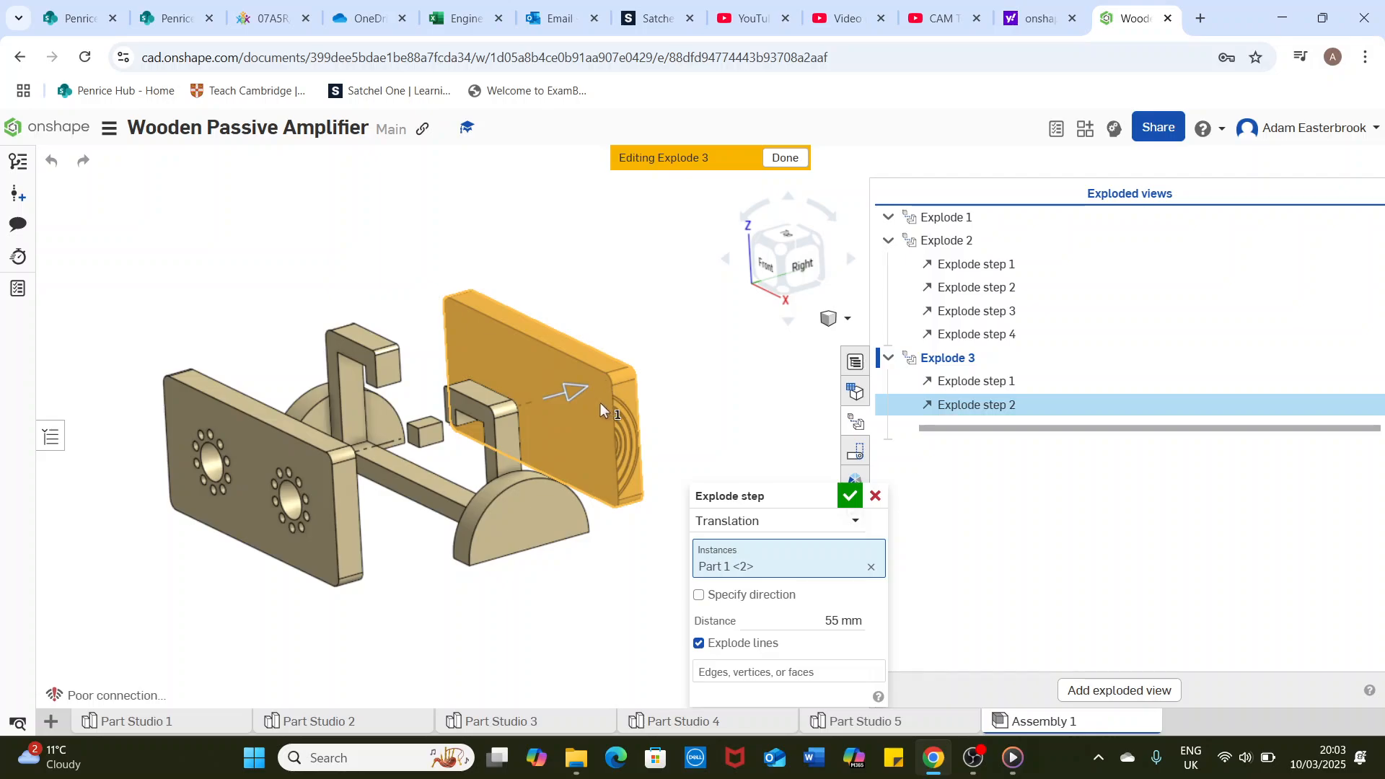
{"action": "left_click", "coordinate": [846, 499]}
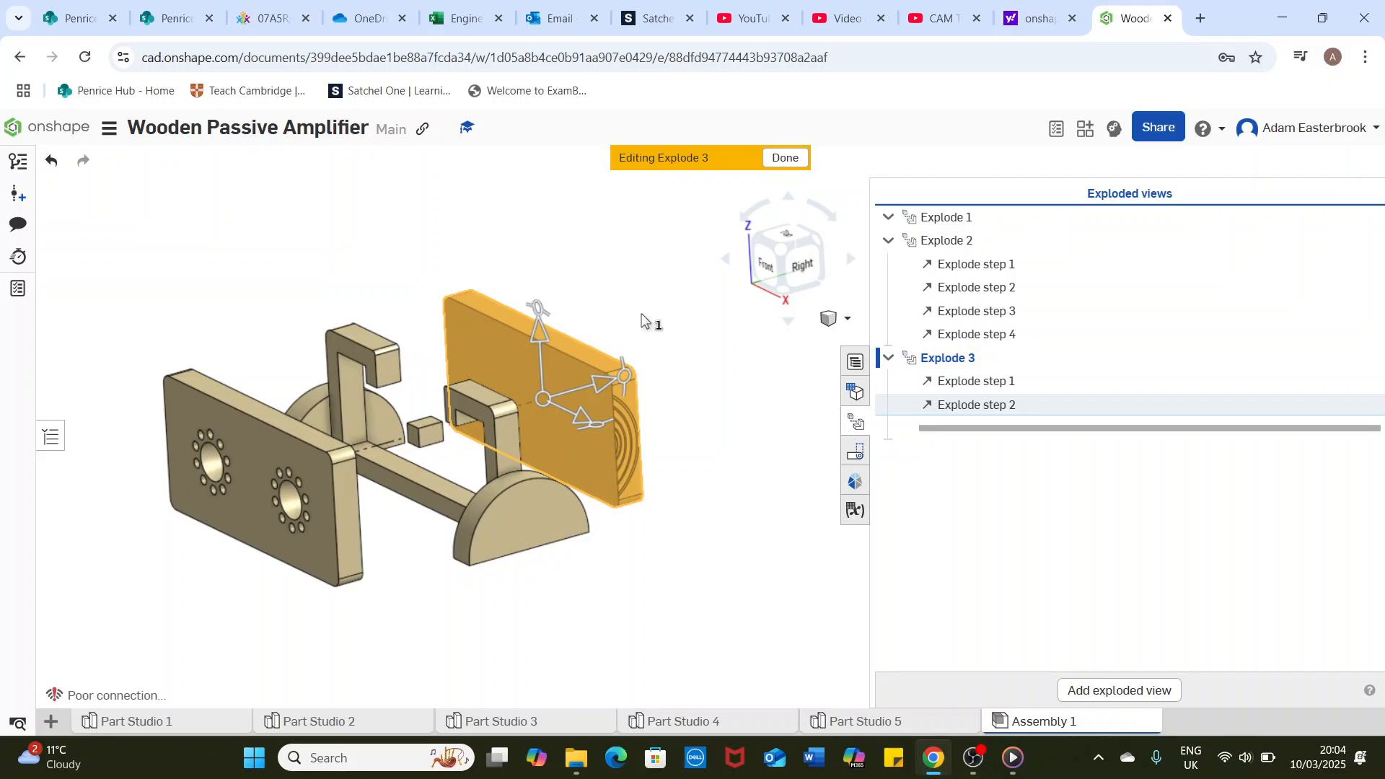
{"action": "left_click", "coordinate": [698, 491]}
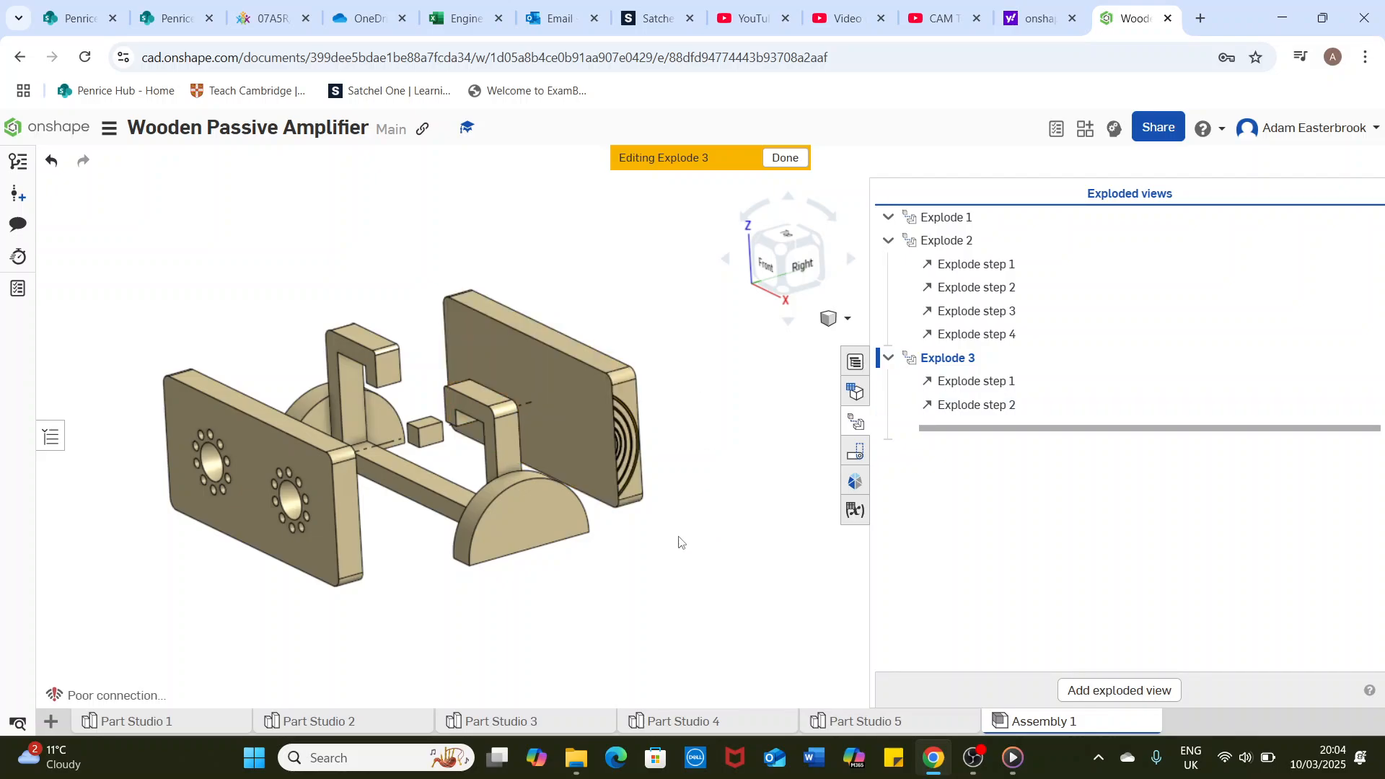
Explode the half-round foot at the frame's right end about 76 mm outward along its length axis
{"action": "left_click", "coordinate": [529, 526]}
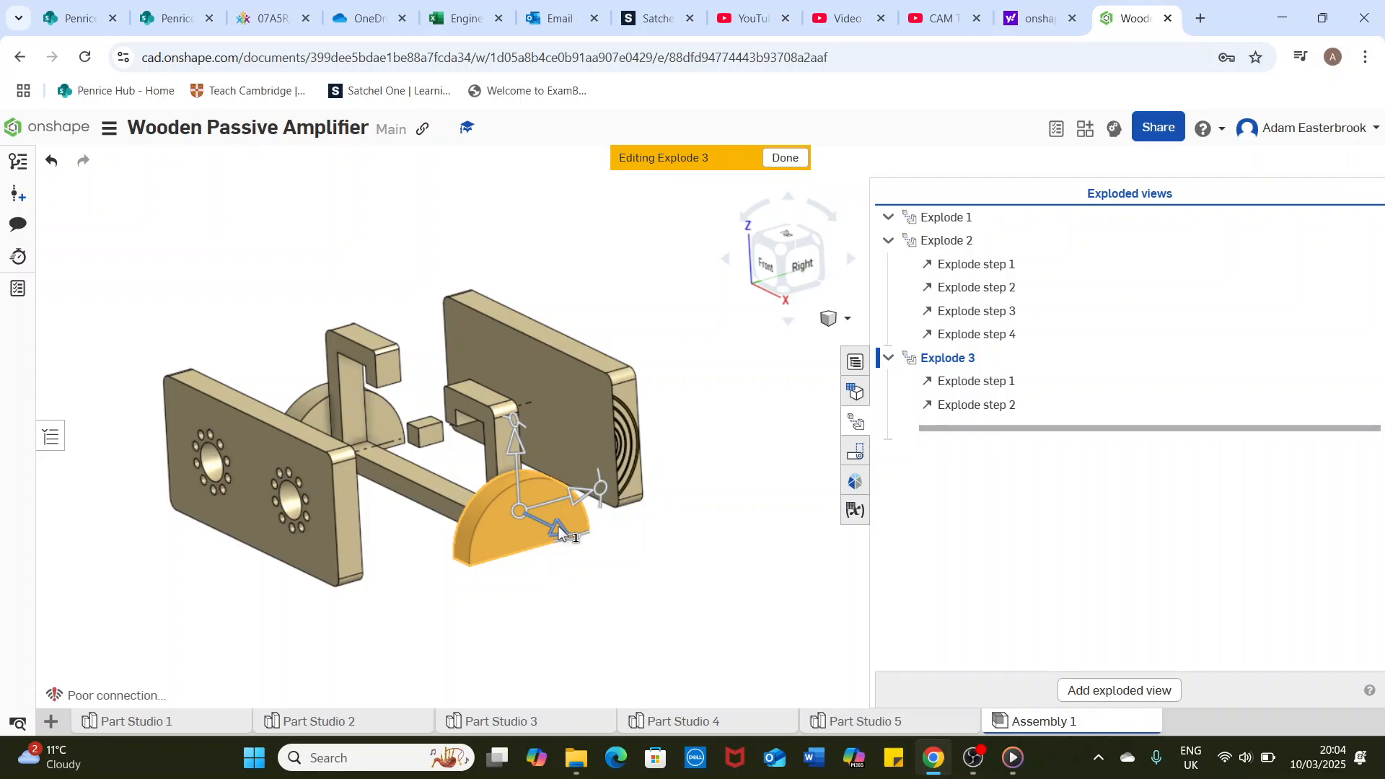
{"action": "left_click_drag", "start_coordinate": [558, 530], "coordinate": [634, 593]}
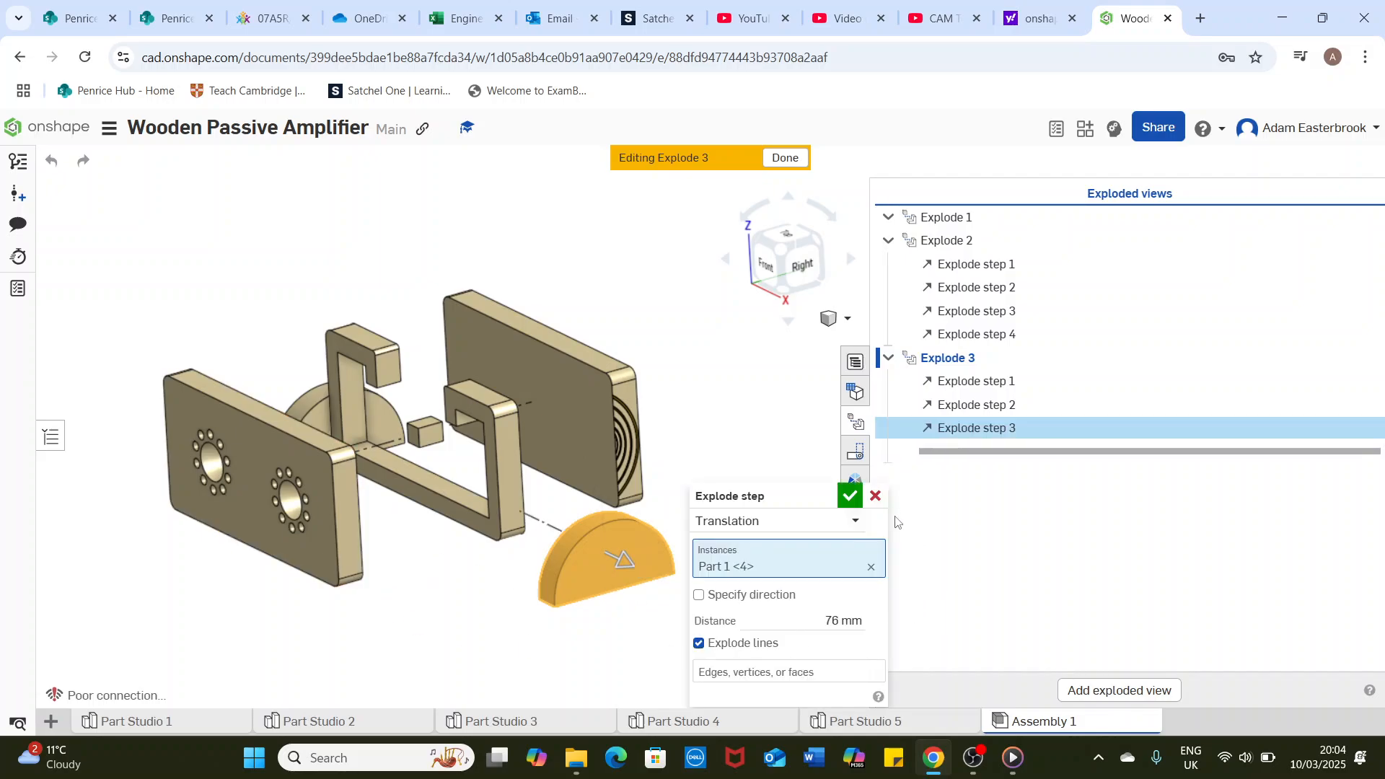
{"action": "left_click", "coordinate": [849, 496]}
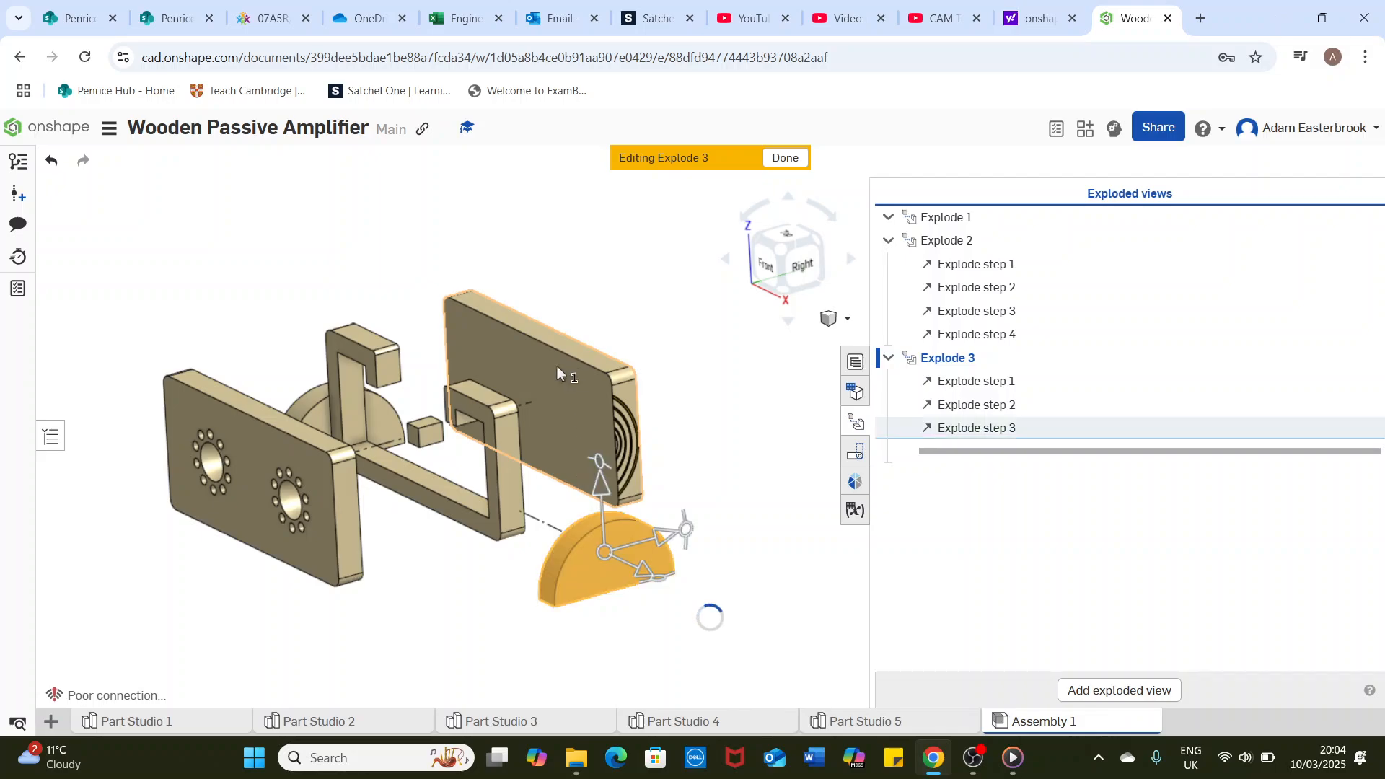
{"action": "left_click", "coordinate": [543, 249]}
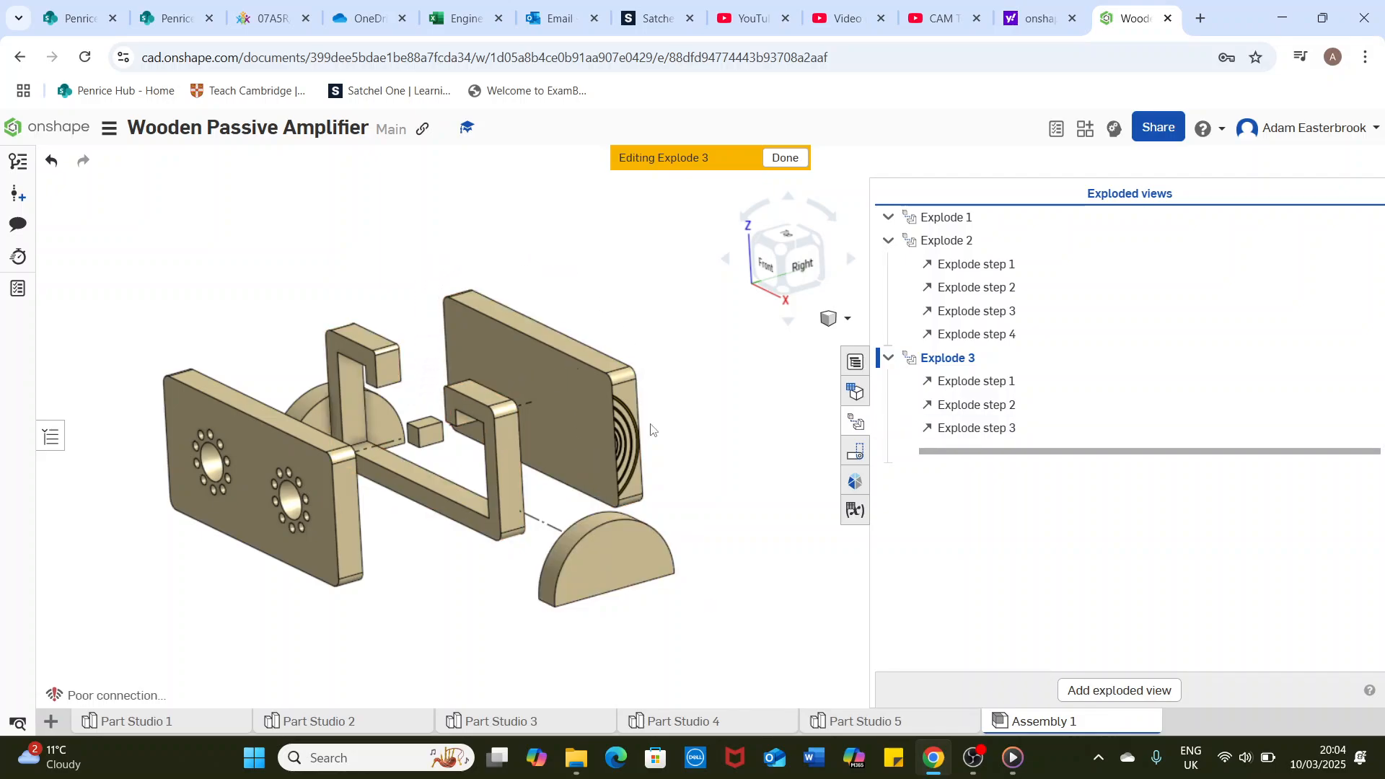
Explode the half-round foot at the frame's left end about 58 mm outward, opposite to the other foot
{"action": "left_click", "coordinate": [313, 417]}
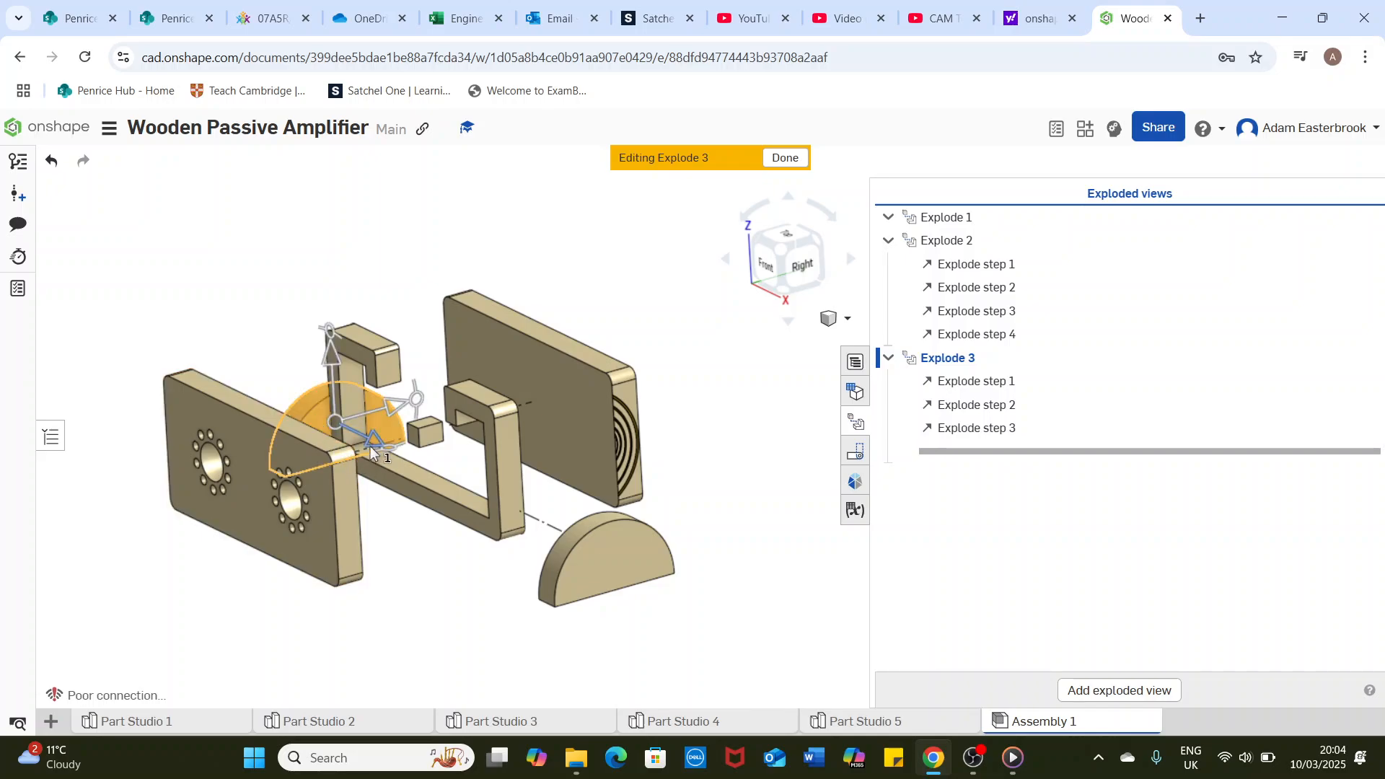
{"action": "left_click_drag", "start_coordinate": [370, 438], "coordinate": [315, 409]}
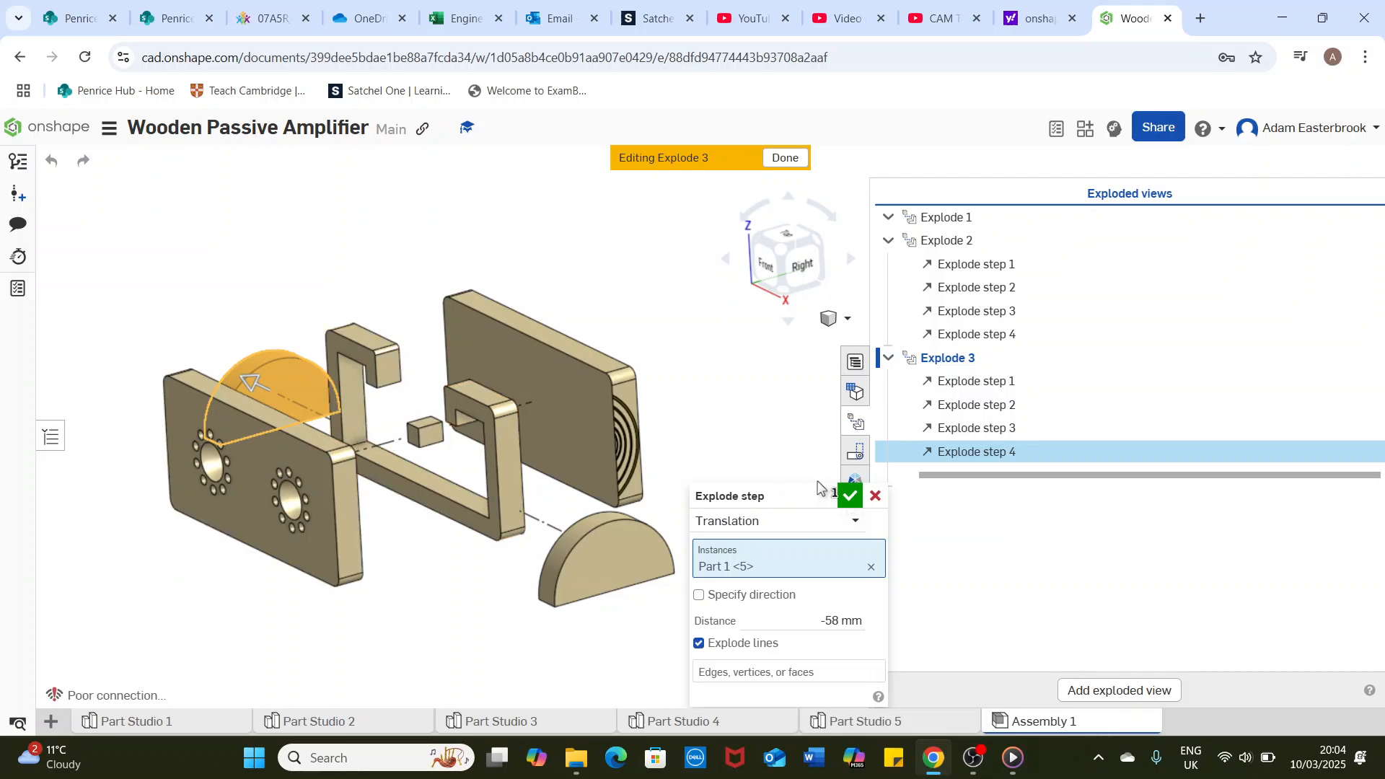
{"action": "left_click", "coordinate": [848, 496]}
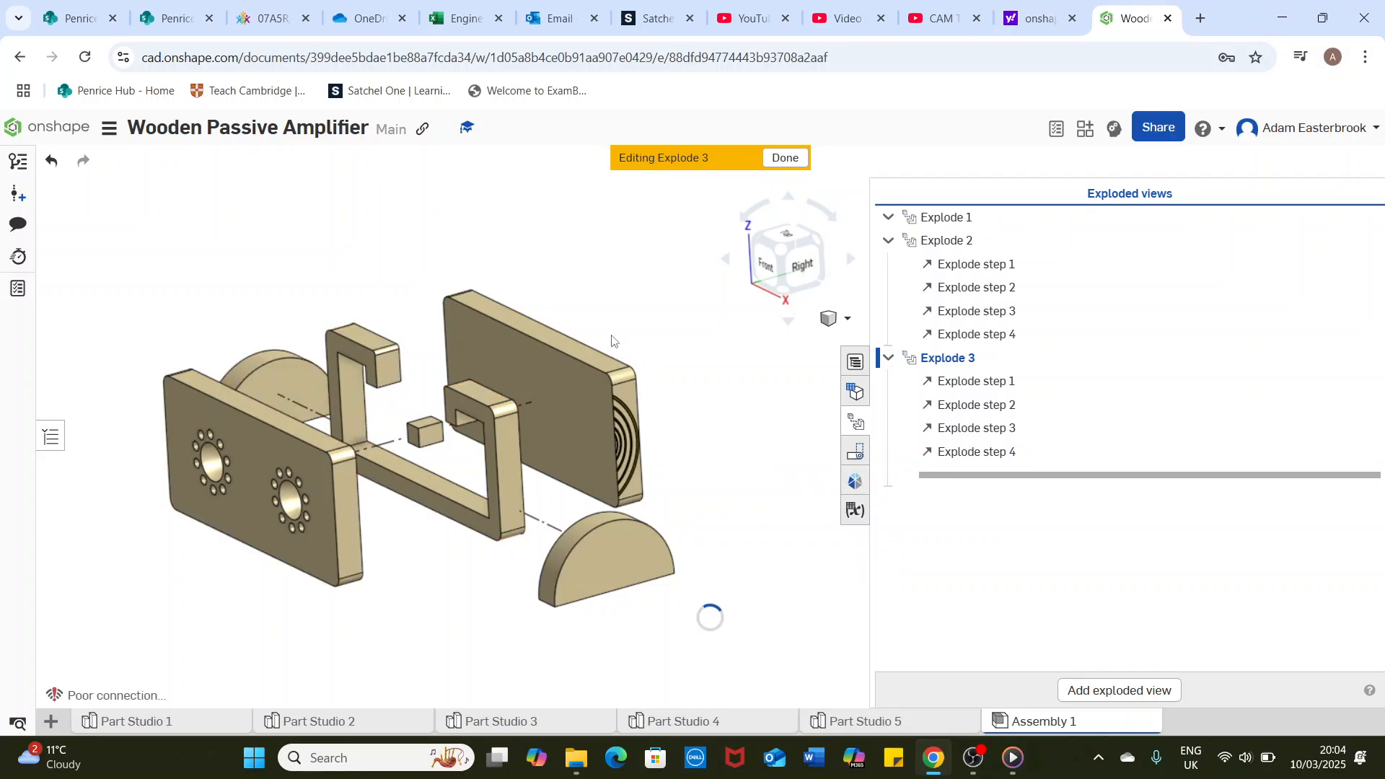
{"action": "left_click", "coordinate": [518, 254]}
{"action": "middle_click_drag", "start_coordinate": [427, 243], "coordinate": [466, 254]}
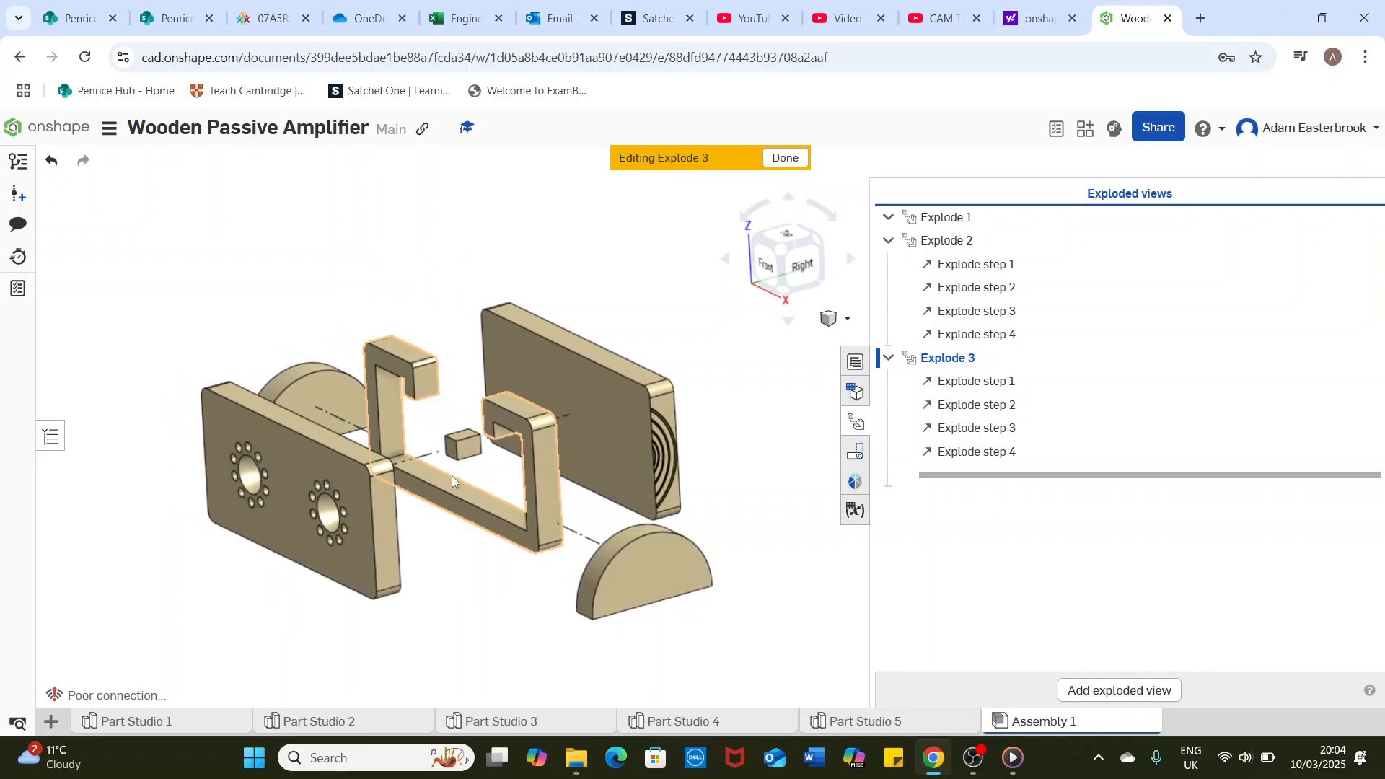
Inspect the separated parts from several angles with the exploded views list hidden, restore the instance list, and finish editing the exploded view
{"action": "right_click_drag", "start_coordinate": [631, 283], "coordinate": [605, 267]}
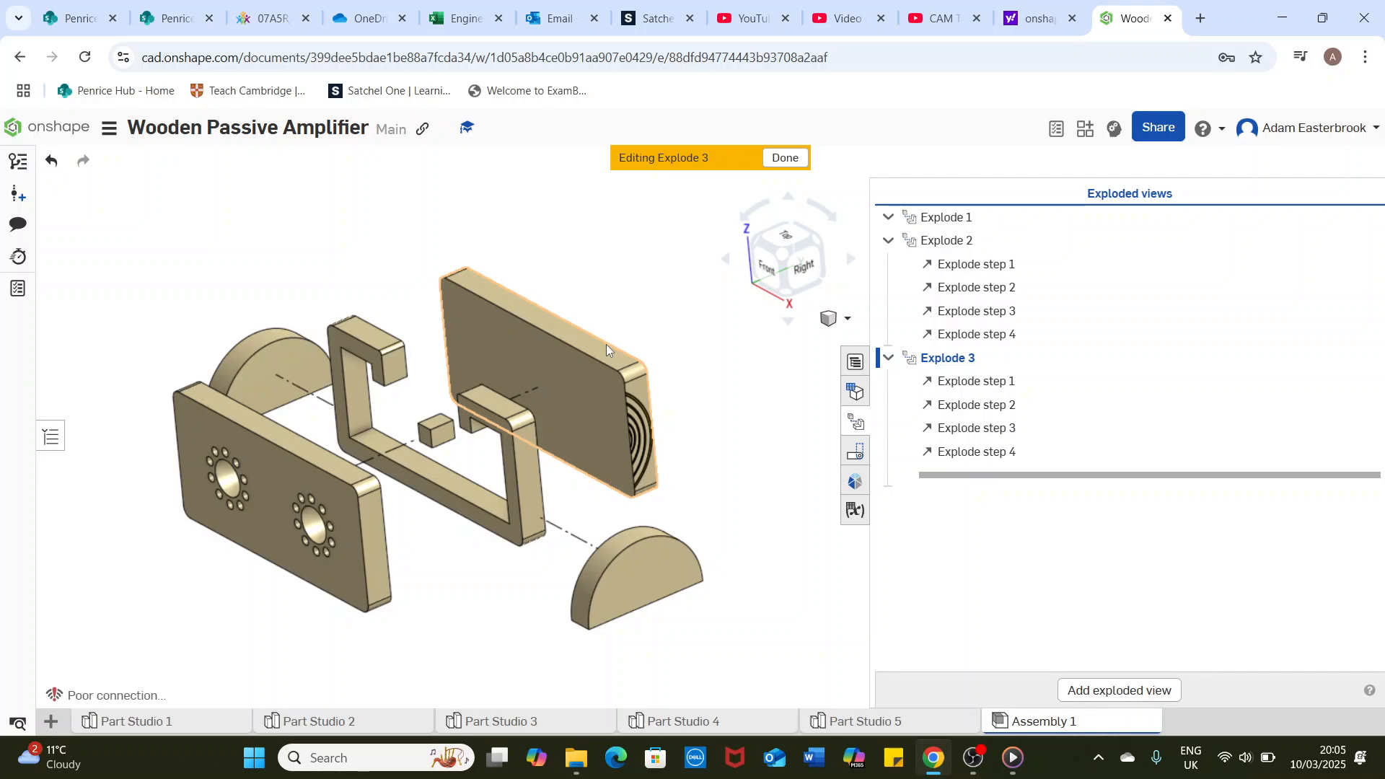
{"action": "left_click", "coordinate": [858, 425]}
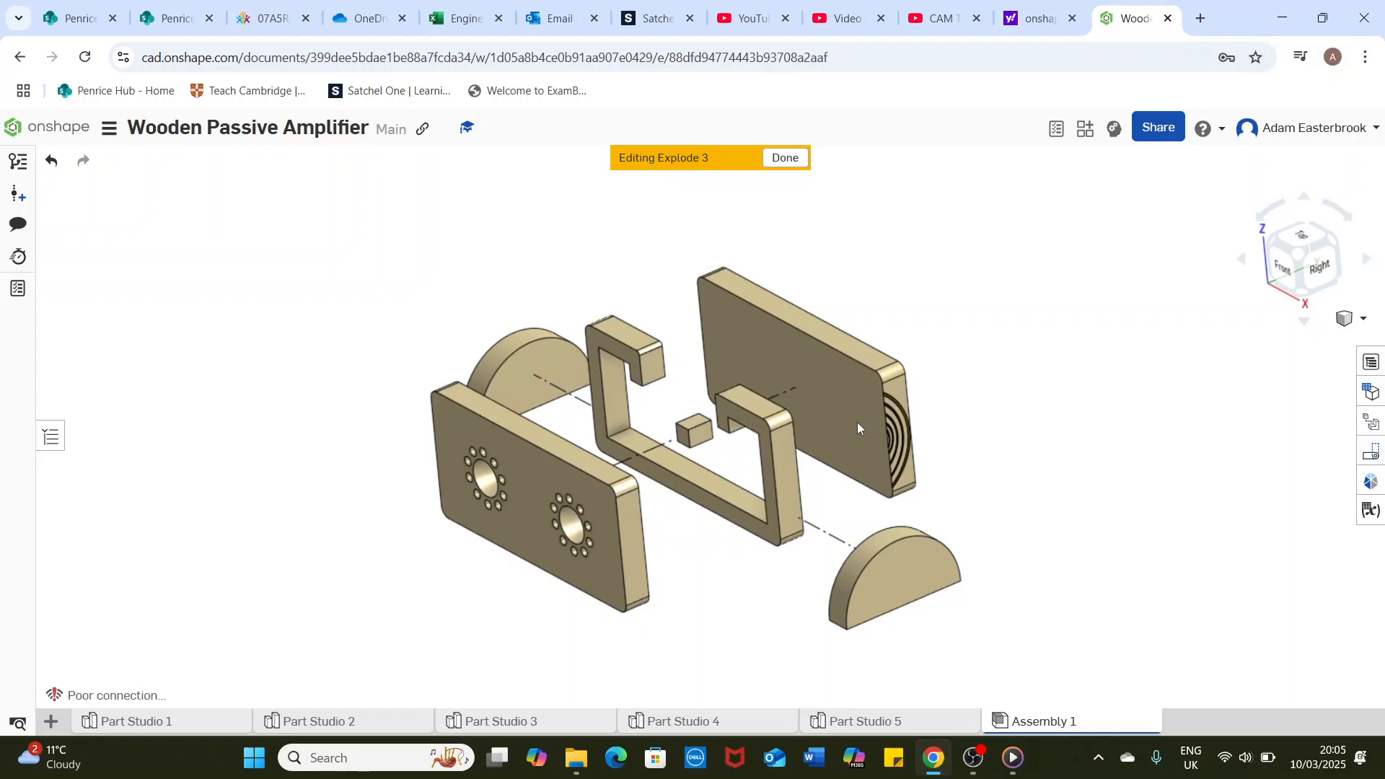
{"action": "right_click_drag", "start_coordinate": [1035, 279], "coordinate": [970, 274]}
{"action": "right_click_drag", "start_coordinate": [951, 277], "coordinate": [1008, 270]}
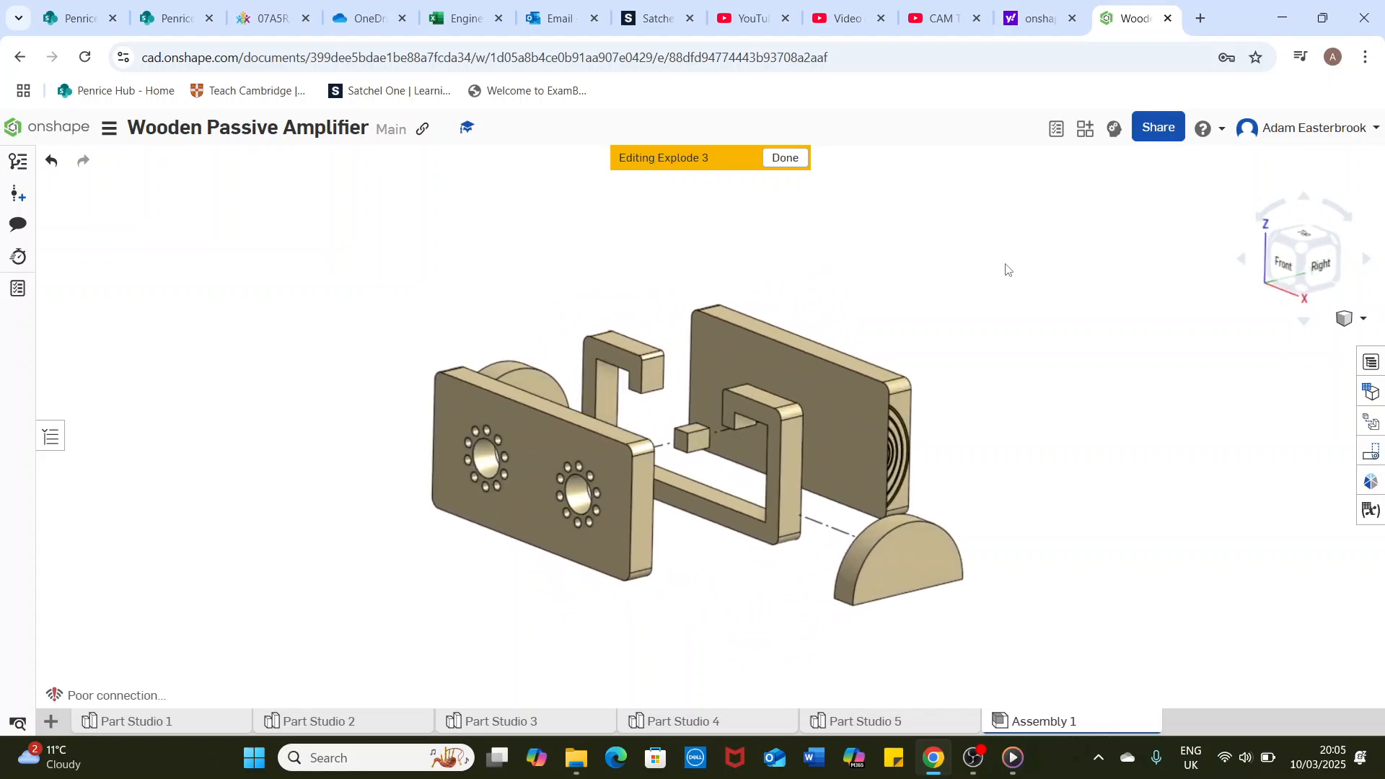
{"action": "left_click", "coordinate": [51, 435]}
{"action": "right_click_drag", "start_coordinate": [973, 274], "coordinate": [968, 270]}
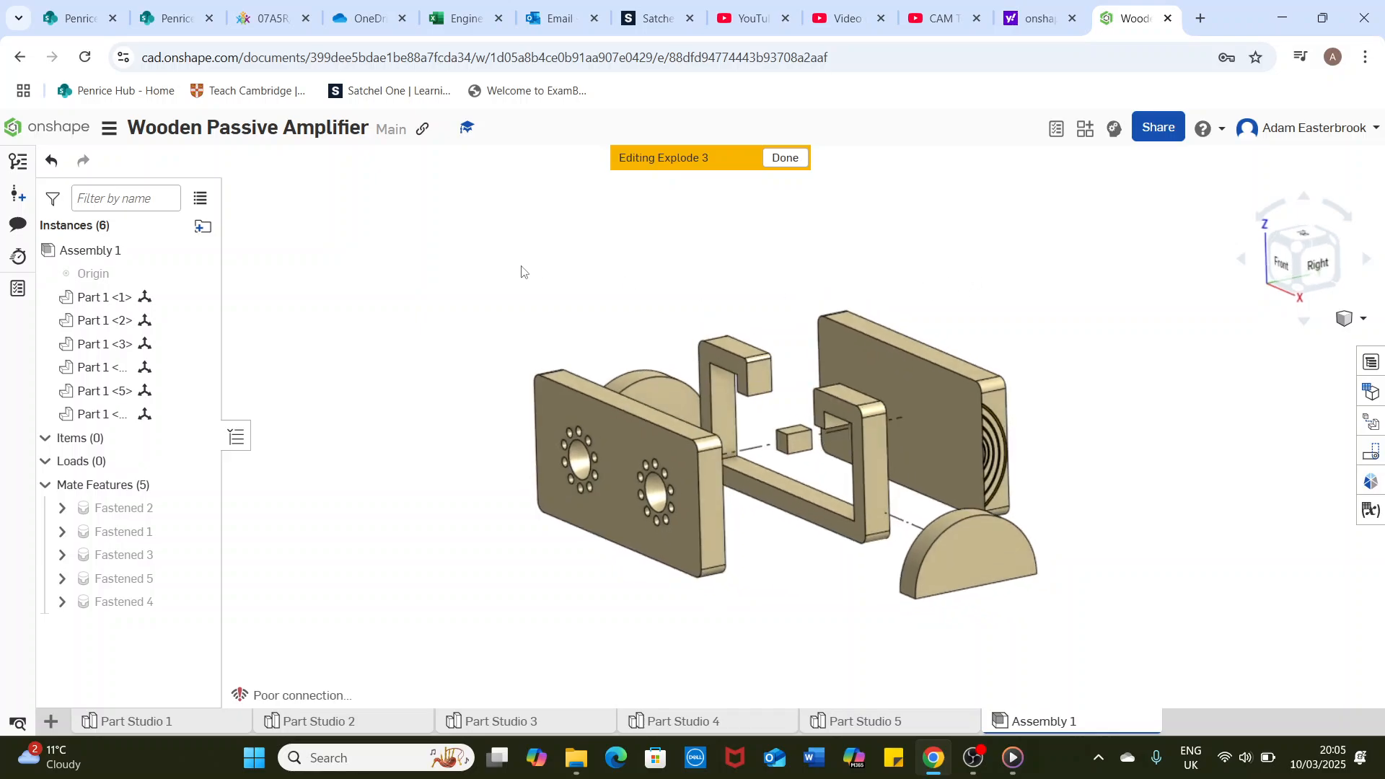
{"action": "left_click", "coordinate": [784, 158]}
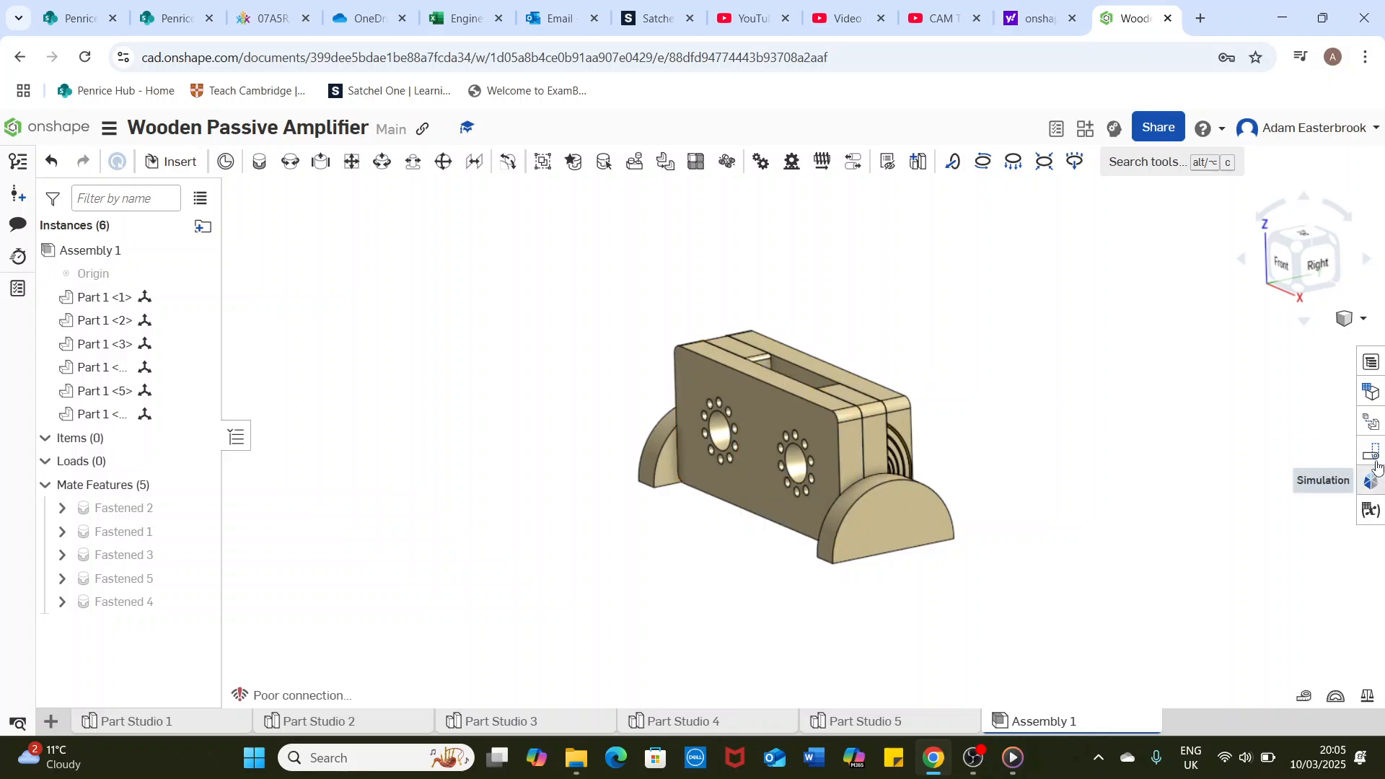
Reopen the Explode 3 view to show the parts separated, and hide both the exploded views list and the instance list
{"action": "left_click", "coordinate": [1371, 425]}
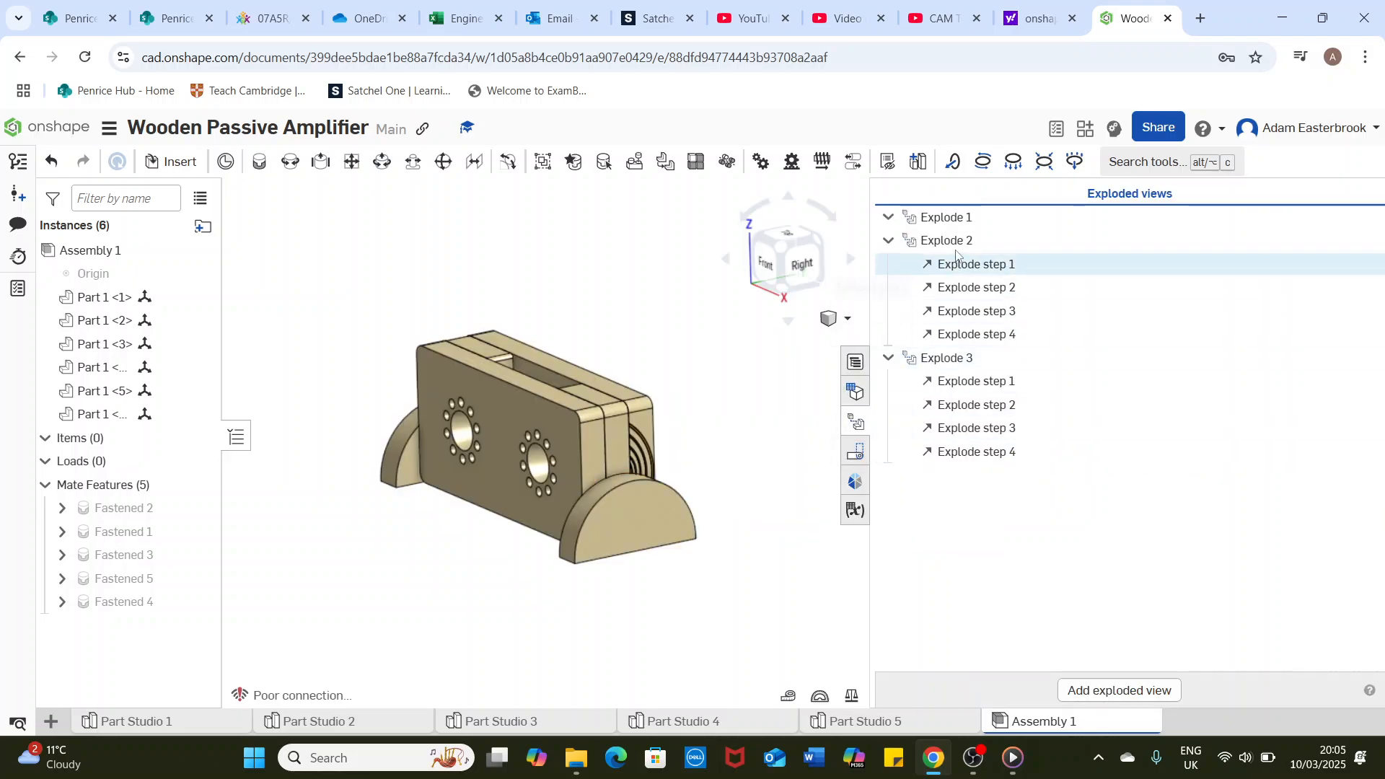
{"action": "double_click", "coordinate": [963, 361]}
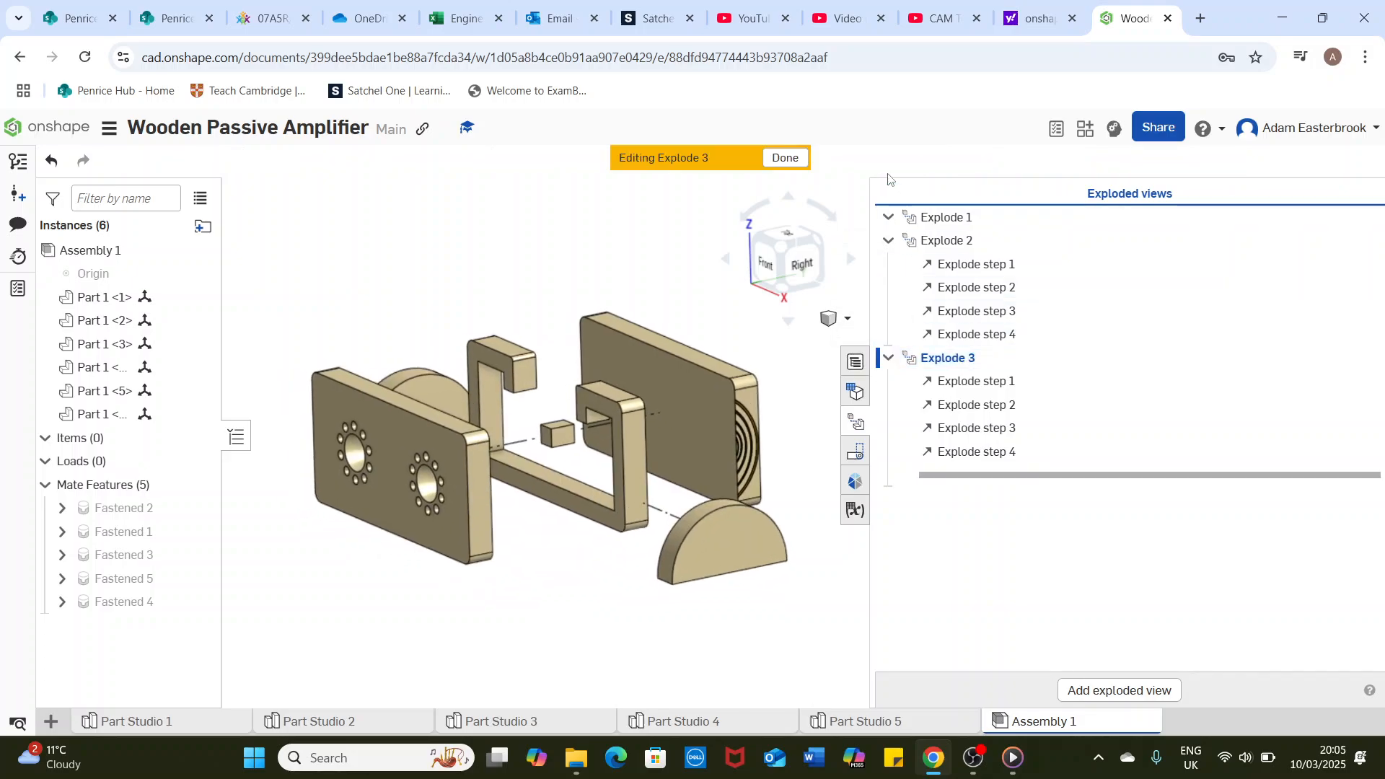
{"action": "left_click", "coordinate": [855, 421]}
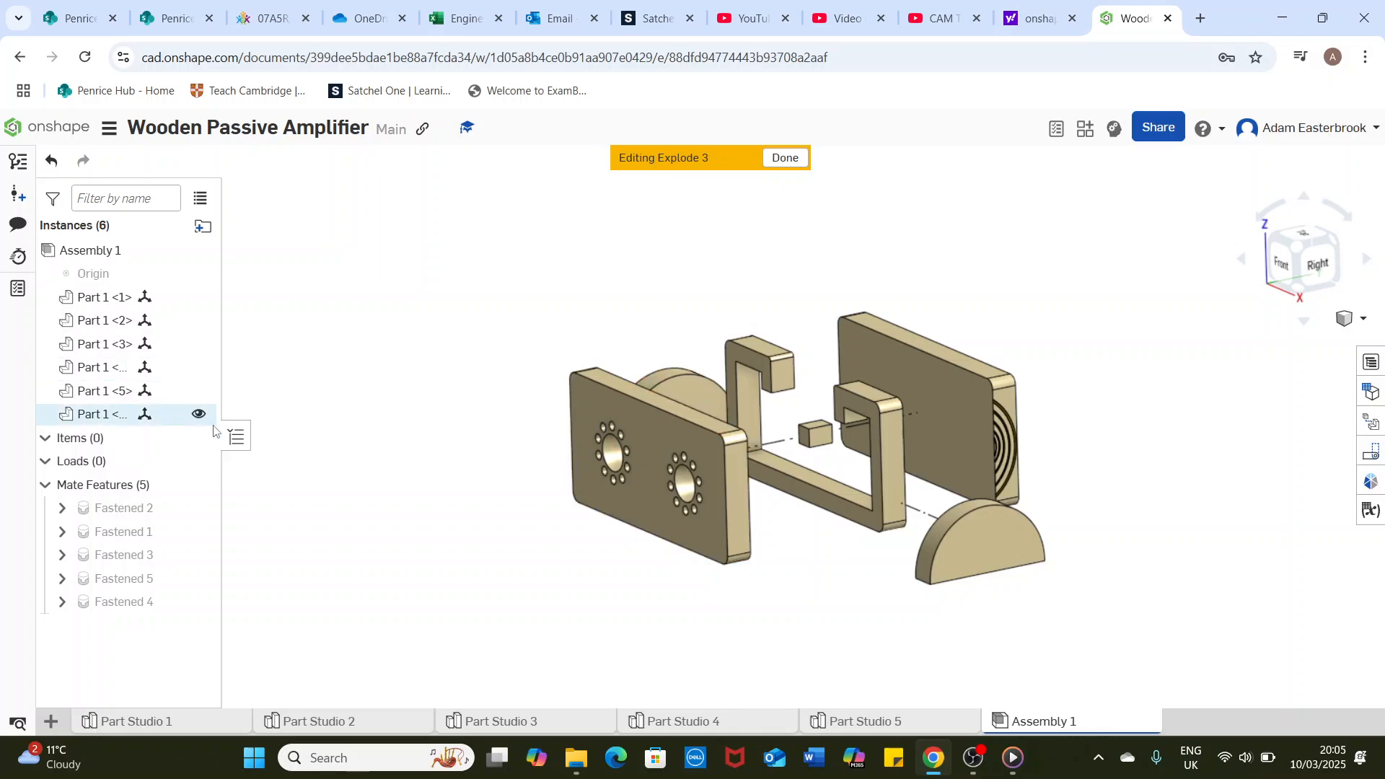
{"action": "left_click", "coordinate": [236, 436]}
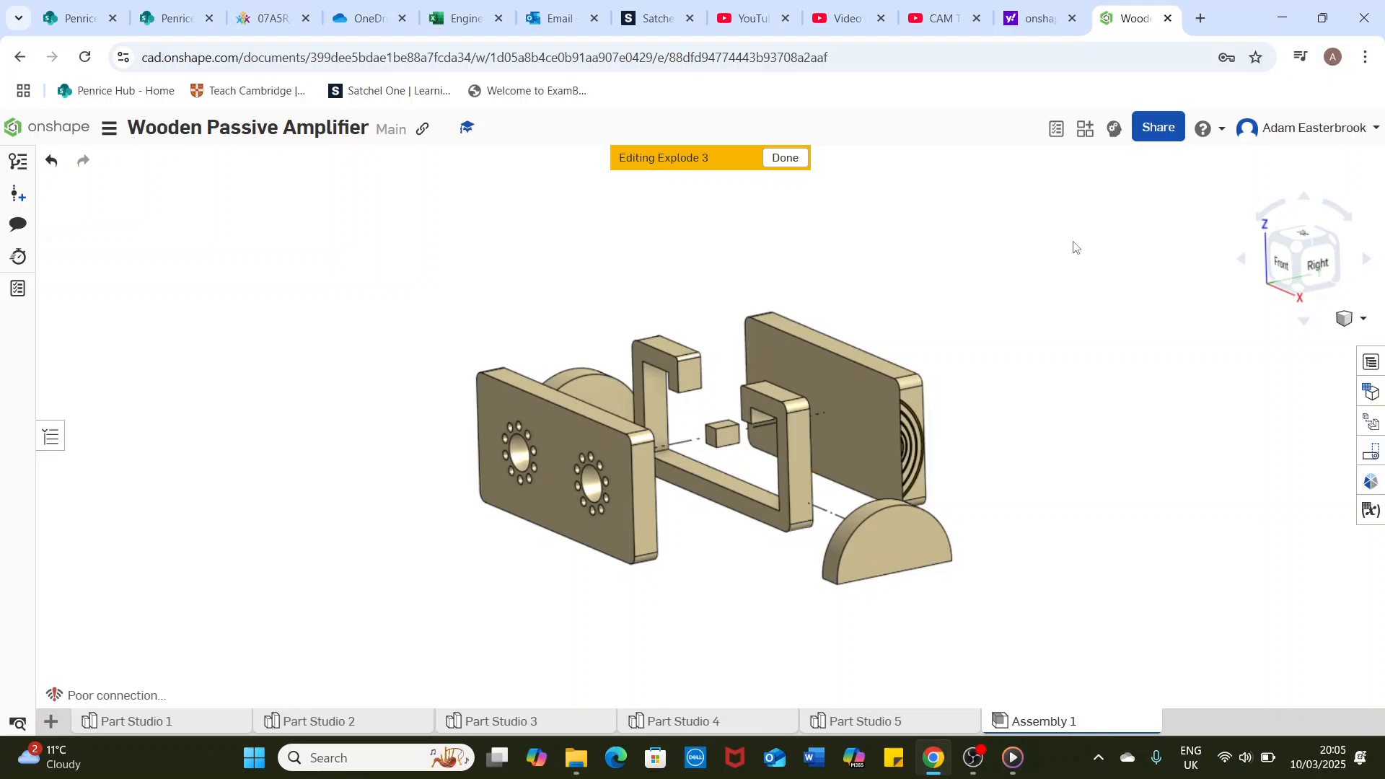
{"action": "mouse_move", "coordinate": [999, 763]}
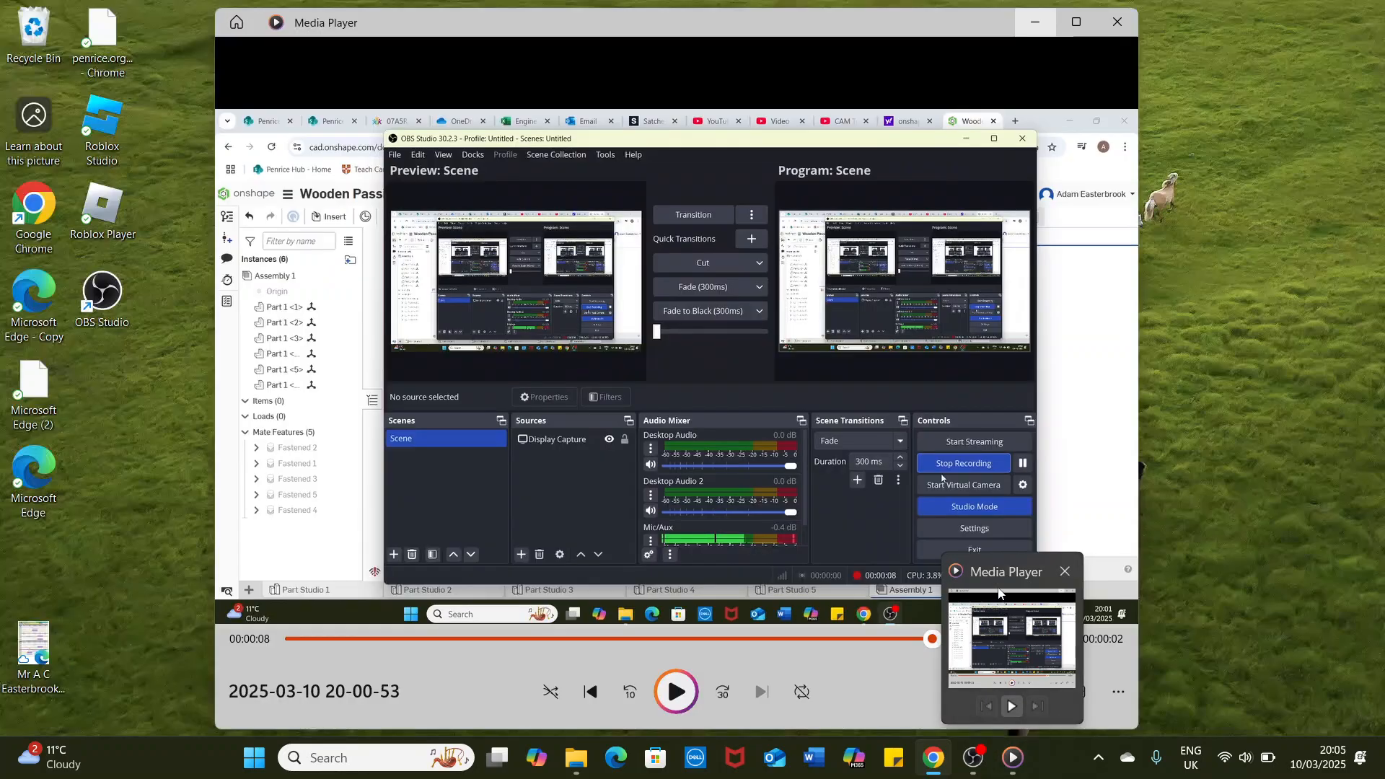